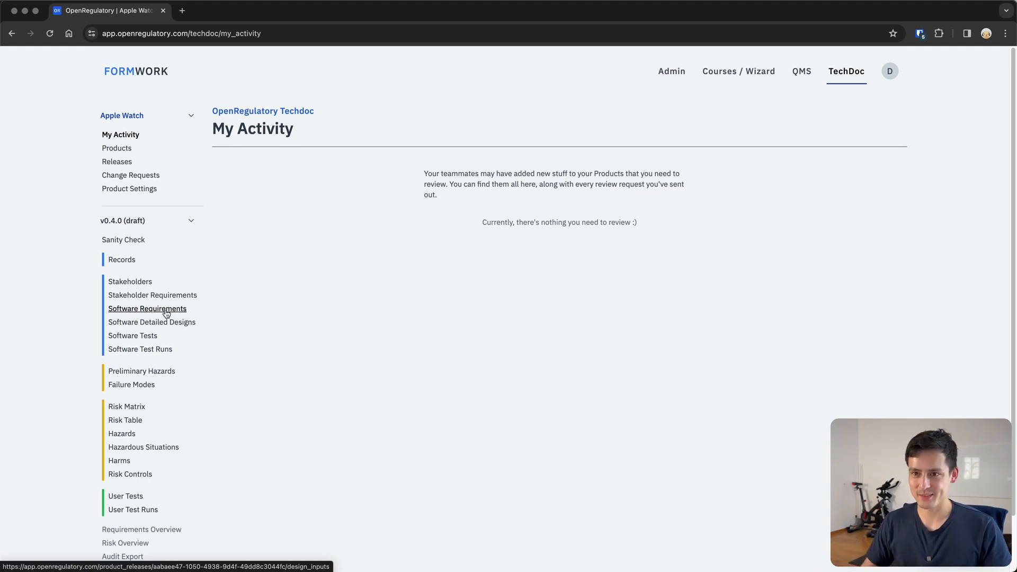
Open the Software Requirements of the v0.4.0 draft and review the systems and the requirements listed under them
left_click_drag(107, 280, 151, 284)
left_click(218, 278)
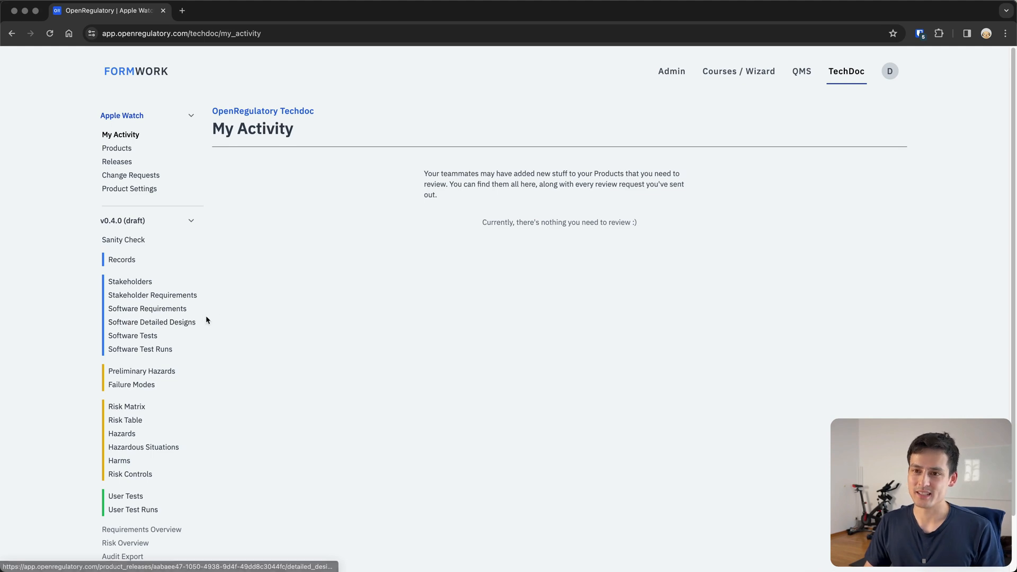
left_click(172, 313)
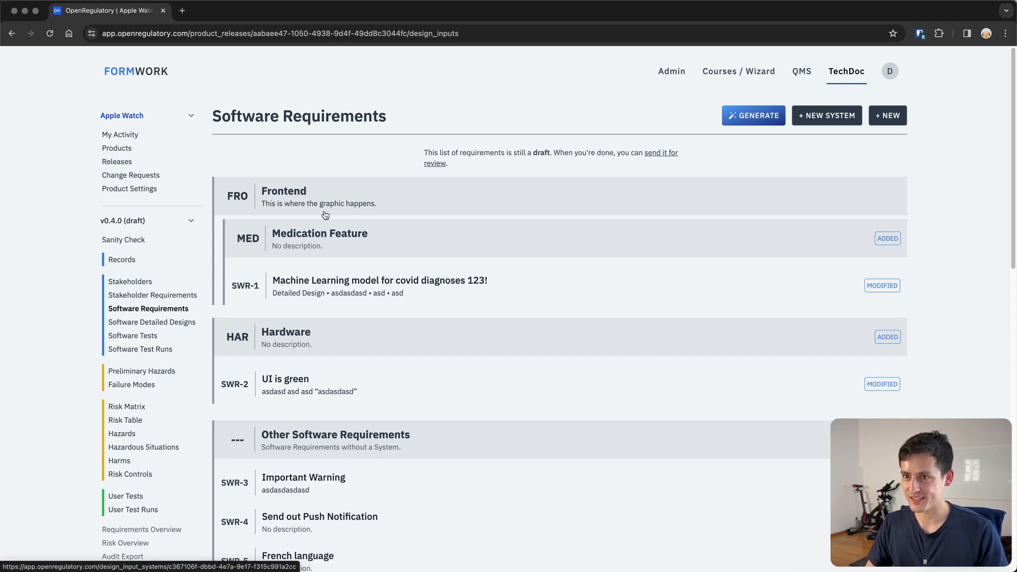
scroll(326, 215, "down", 1)
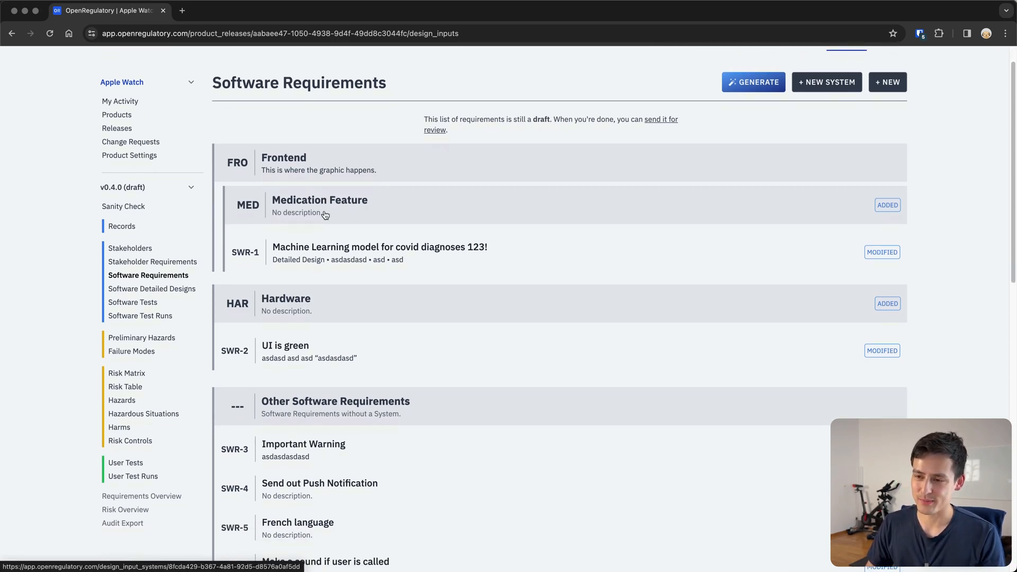
scroll(374, 220, "down", 5)
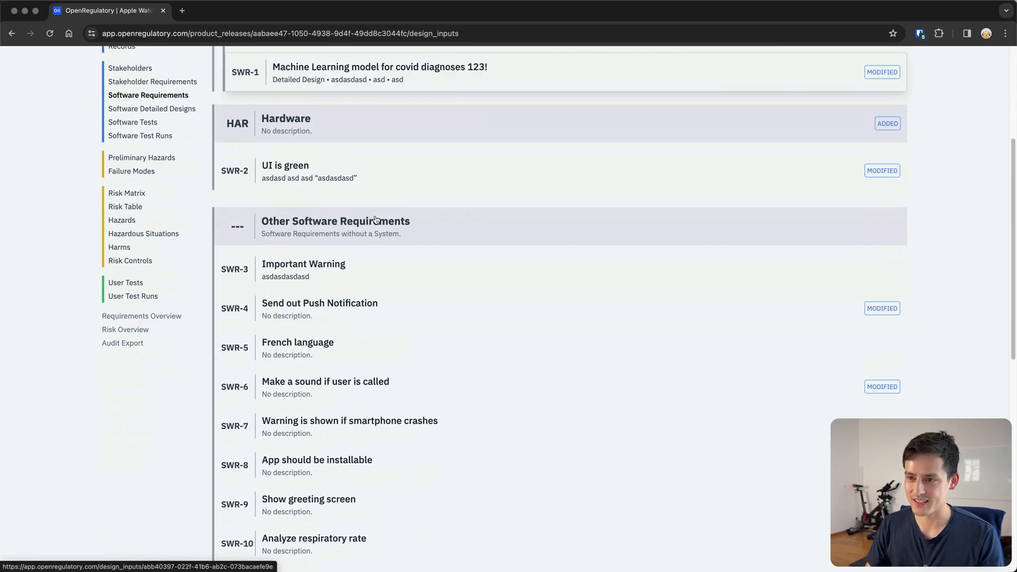
scroll(375, 221, "up", 6)
scroll(377, 341, "down", 10)
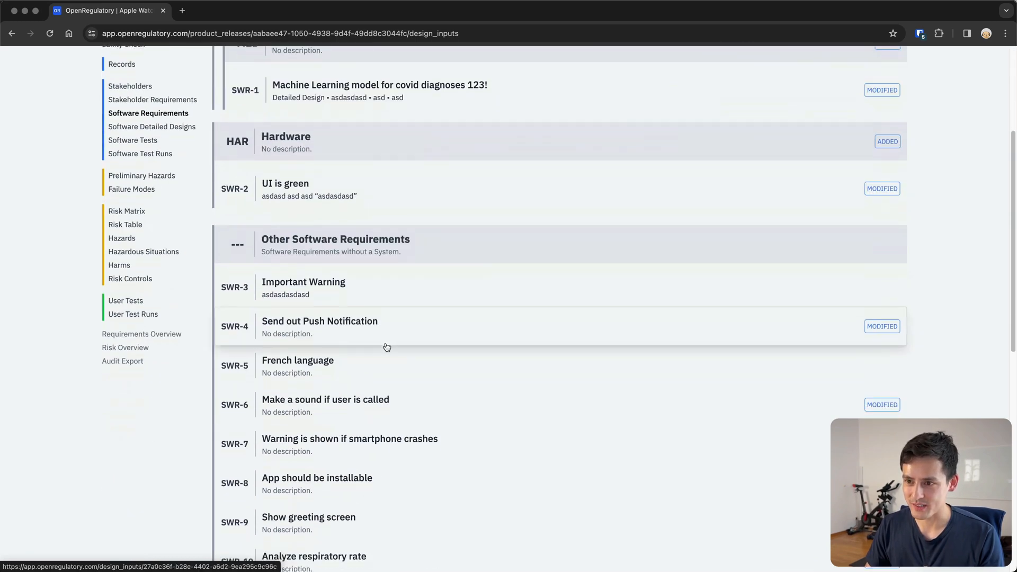
scroll(375, 364, "up", 10)
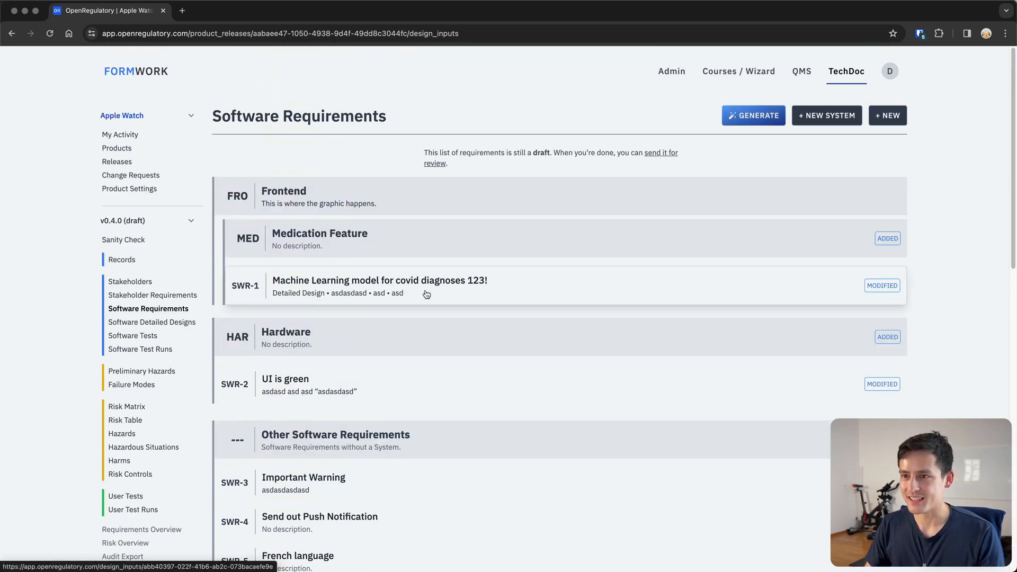
scroll(374, 292, "down", 1)
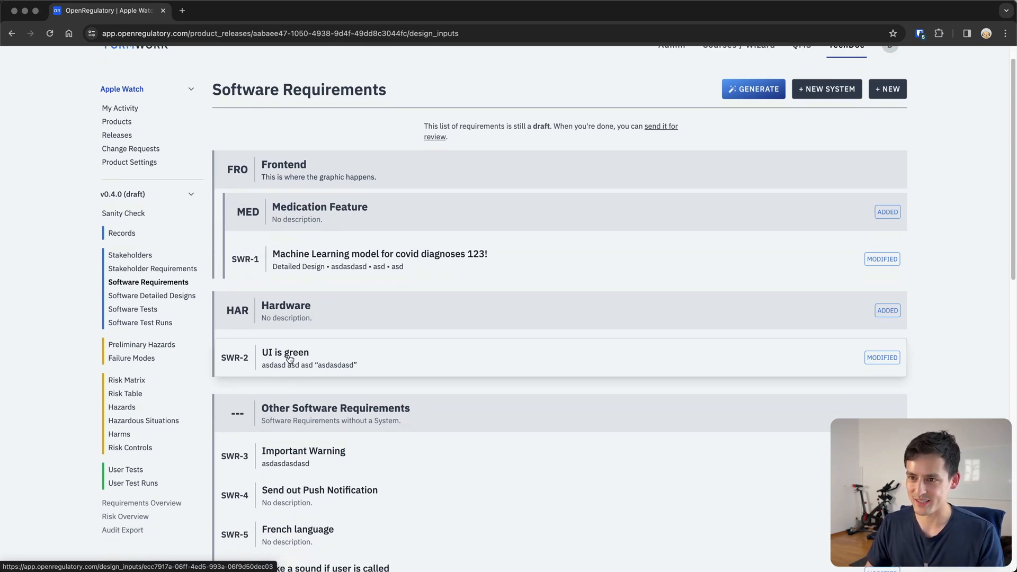
Start a new software detailed design and link it to the software requirement SWR-2: UI is green
left_click(174, 296)
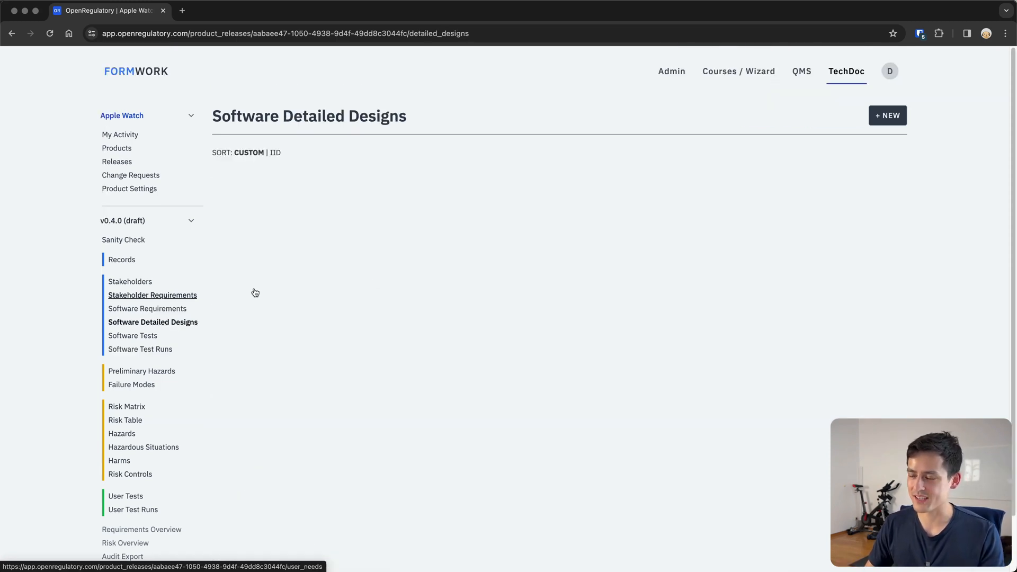
left_click(893, 119)
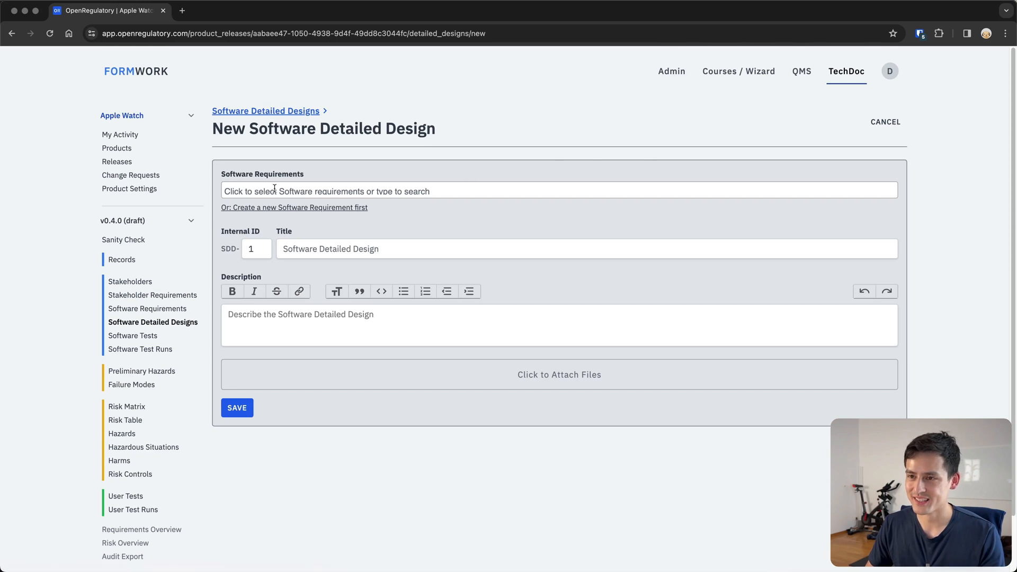
key("super+Left")
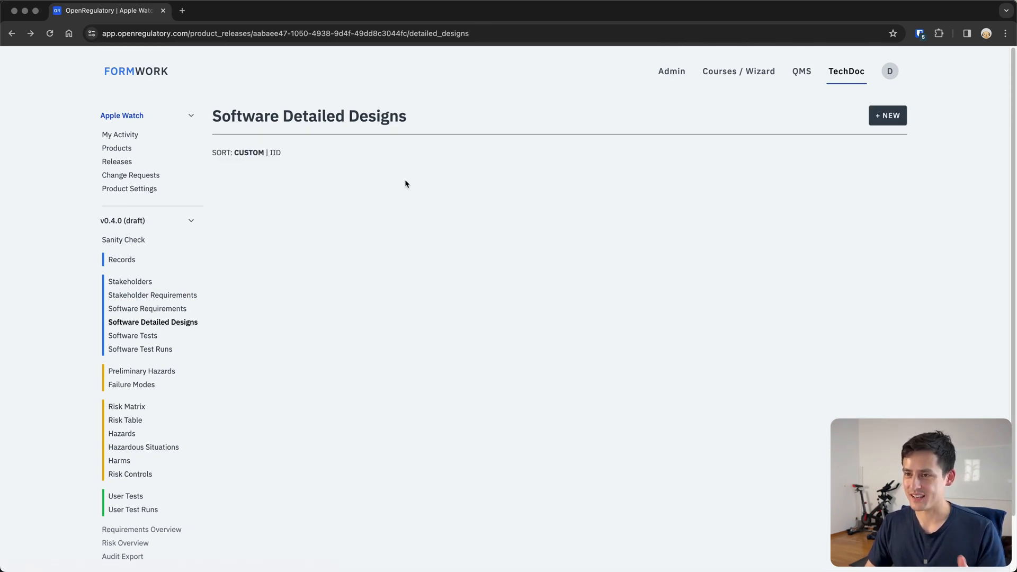
left_click(895, 121)
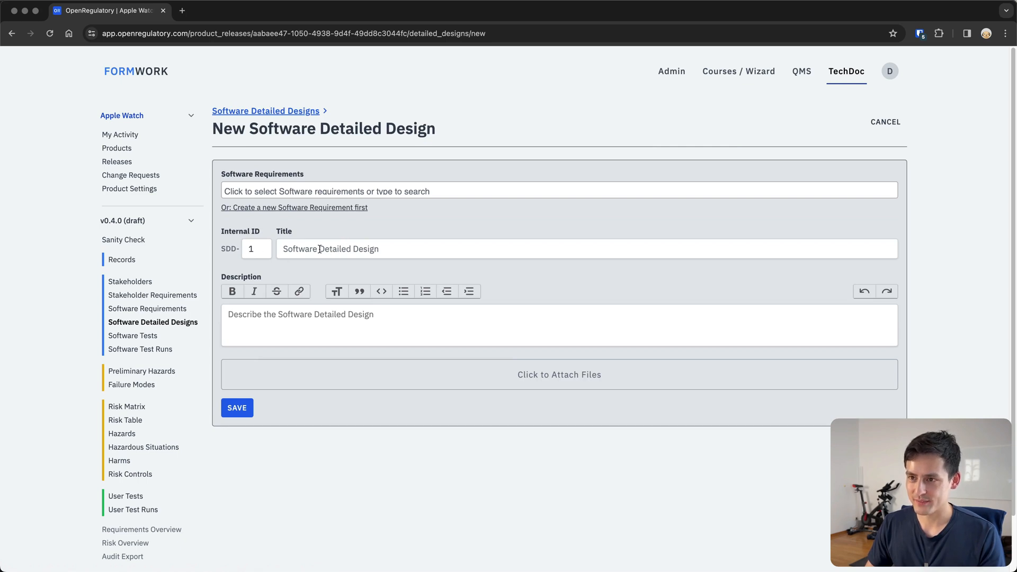
left_click(296, 189)
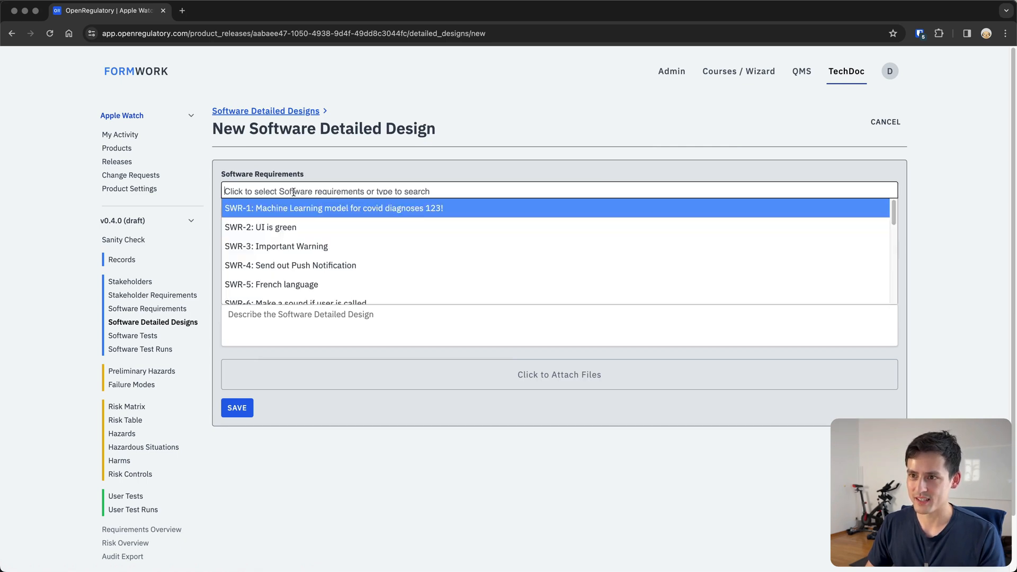
left_click(303, 234)
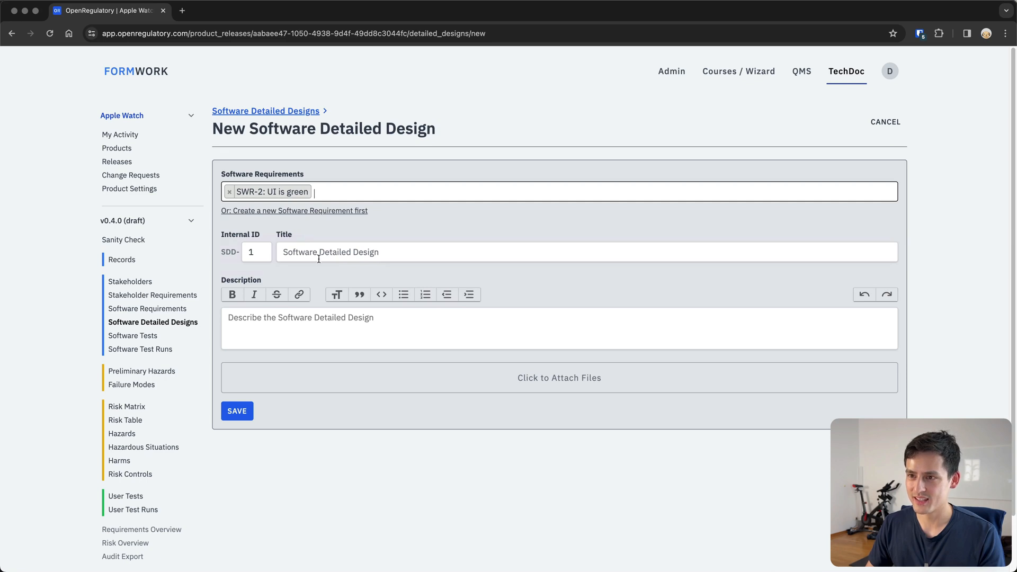
Title the software detailed design "Set #00ff00 as background color in CSS code"
left_click(430, 247)
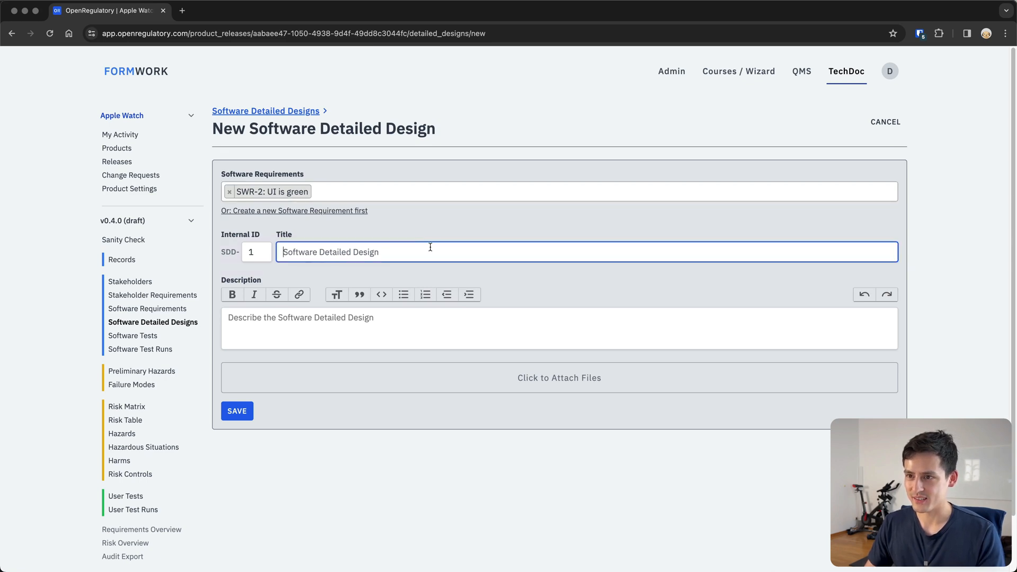
type("Set #00fff00")
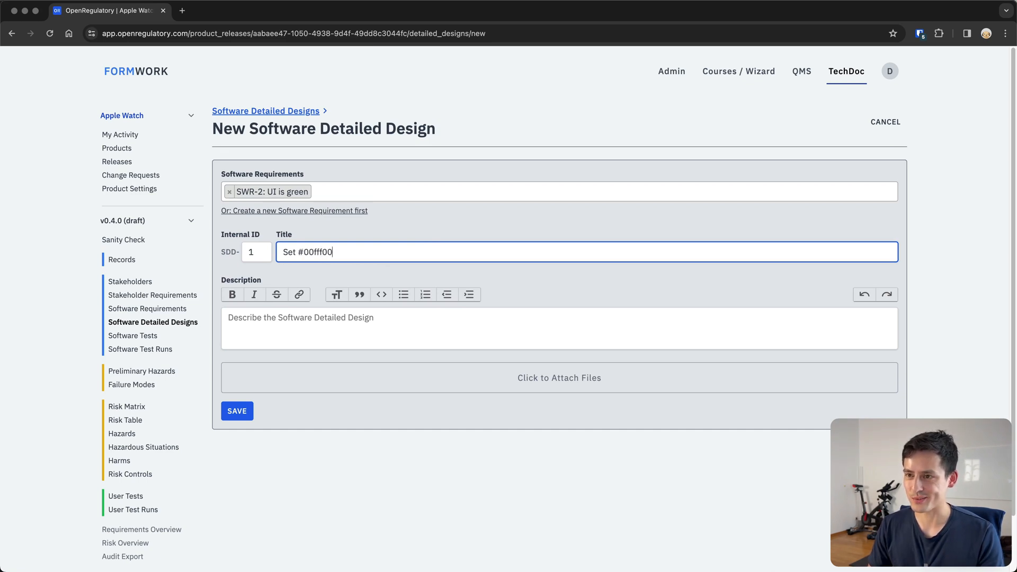
key("Left")
key("Left")
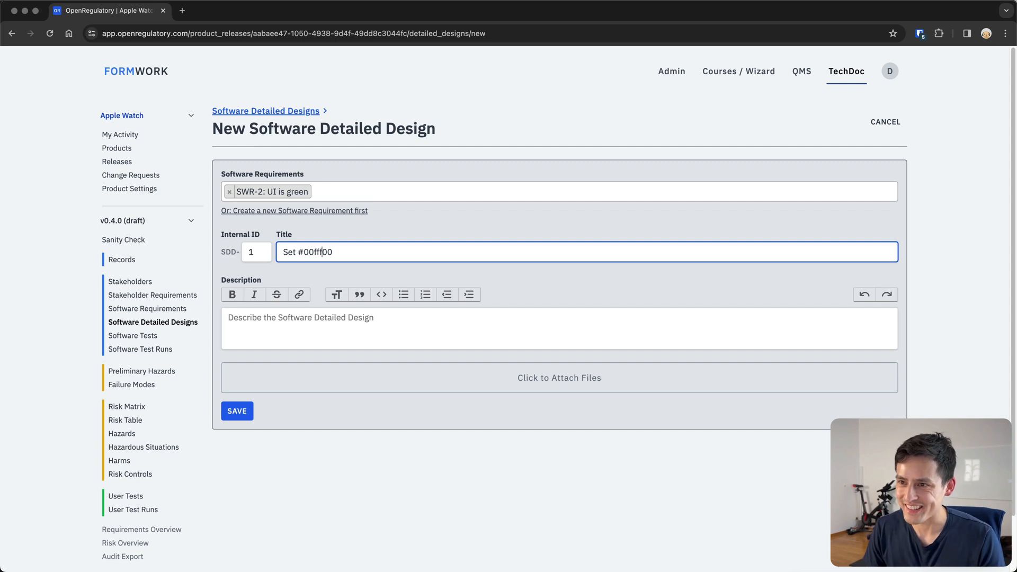
key("BackSpace")
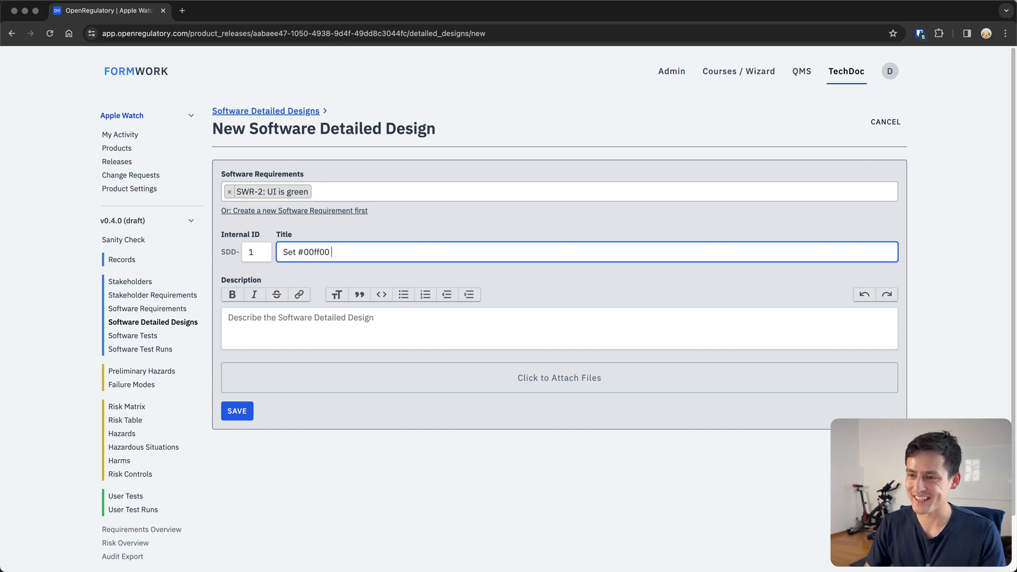
type("as background co")
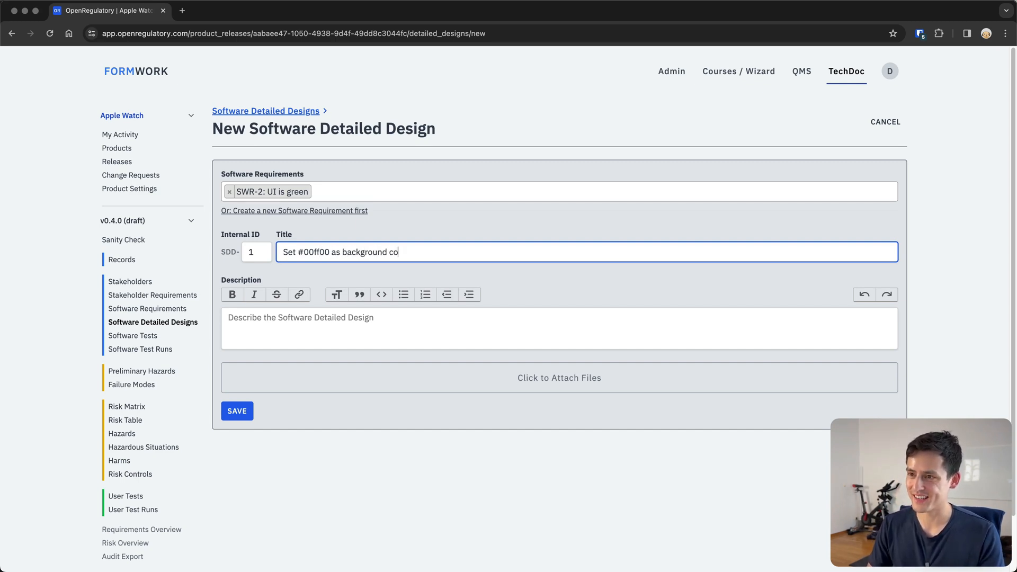
type("lor in CSS code")
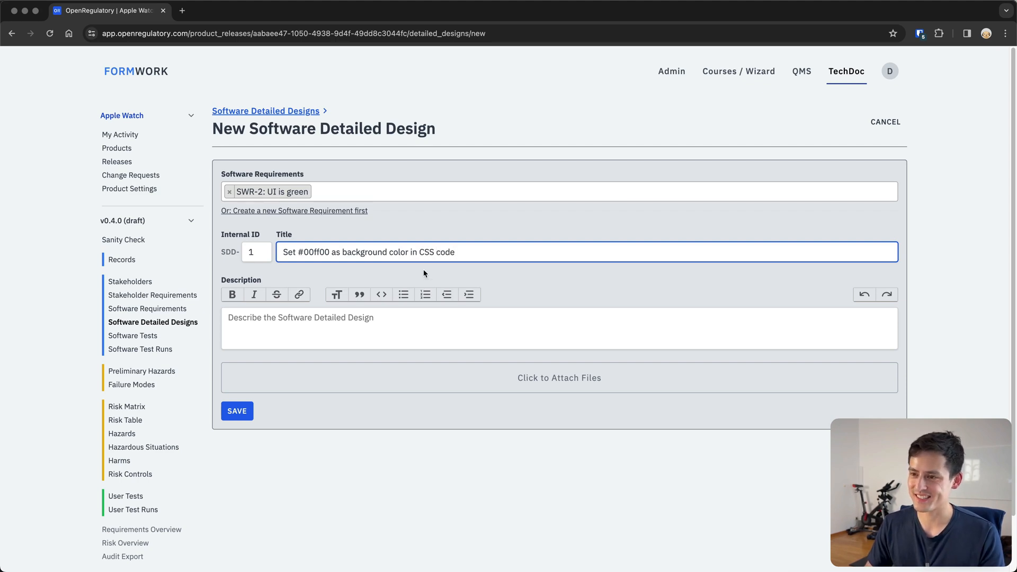
Enter the description "Blablabla" and "Blabla" on two lines and save the software detailed design
left_click(373, 311)
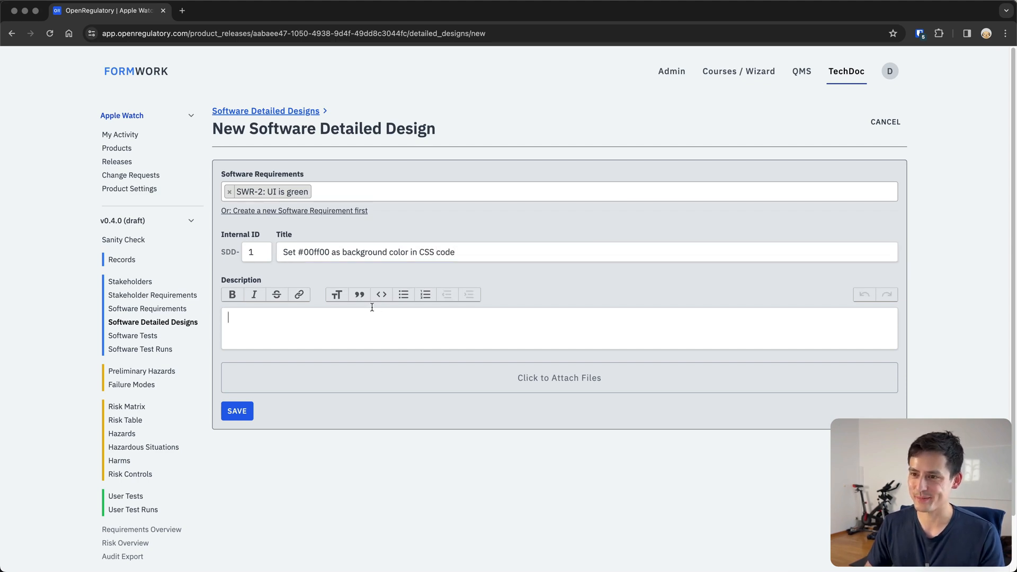
type("Blabl")
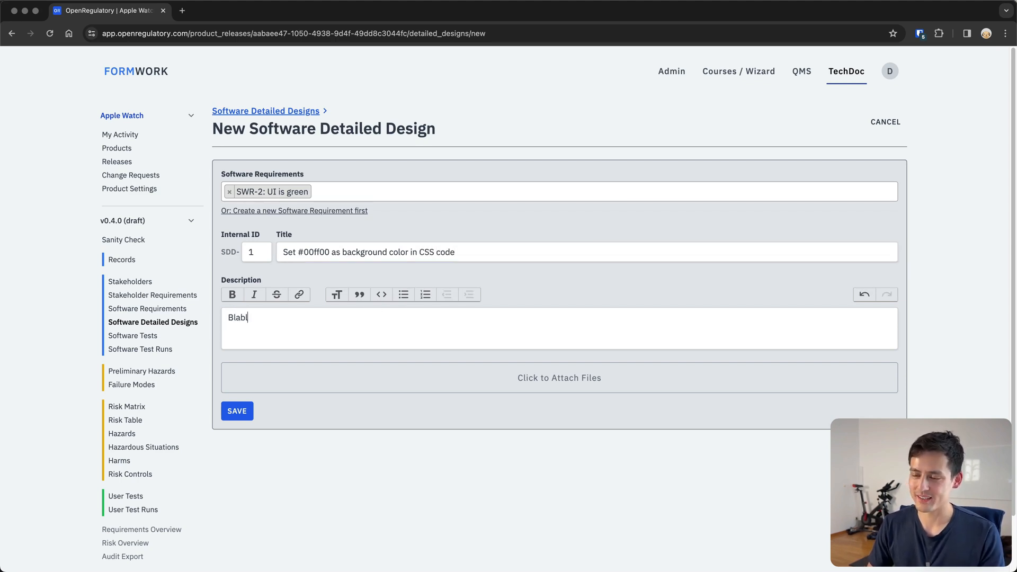
type("abla Blabla")
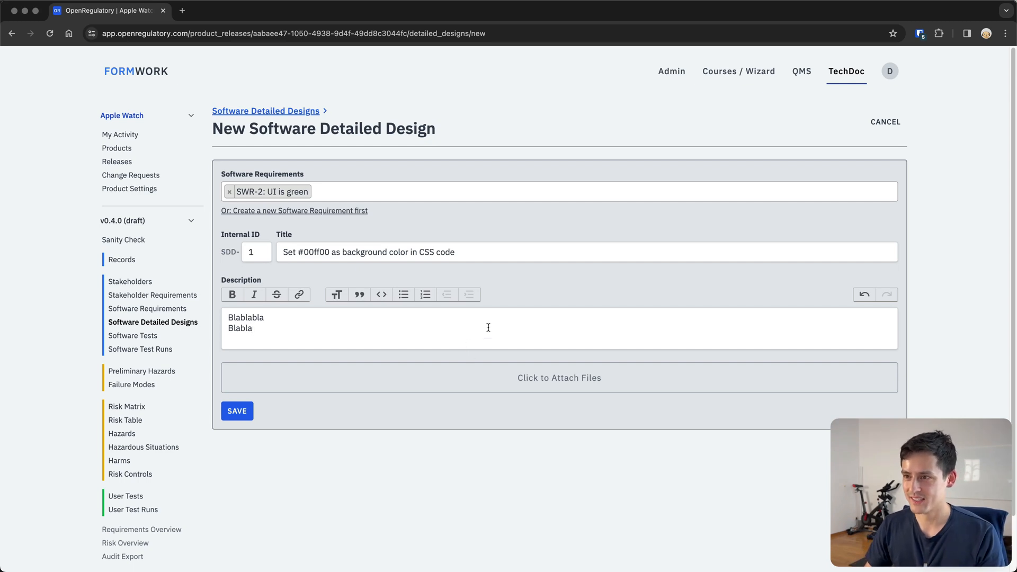
left_click(244, 419)
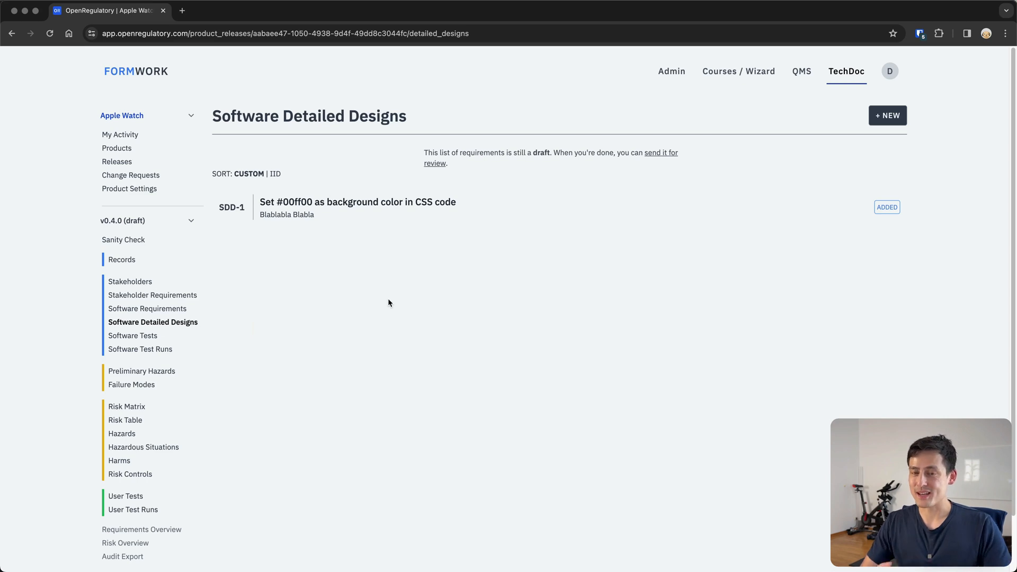
Open the saved detailed design SDD-1 for editing and review its linked requirement, title and description
left_click(457, 212)
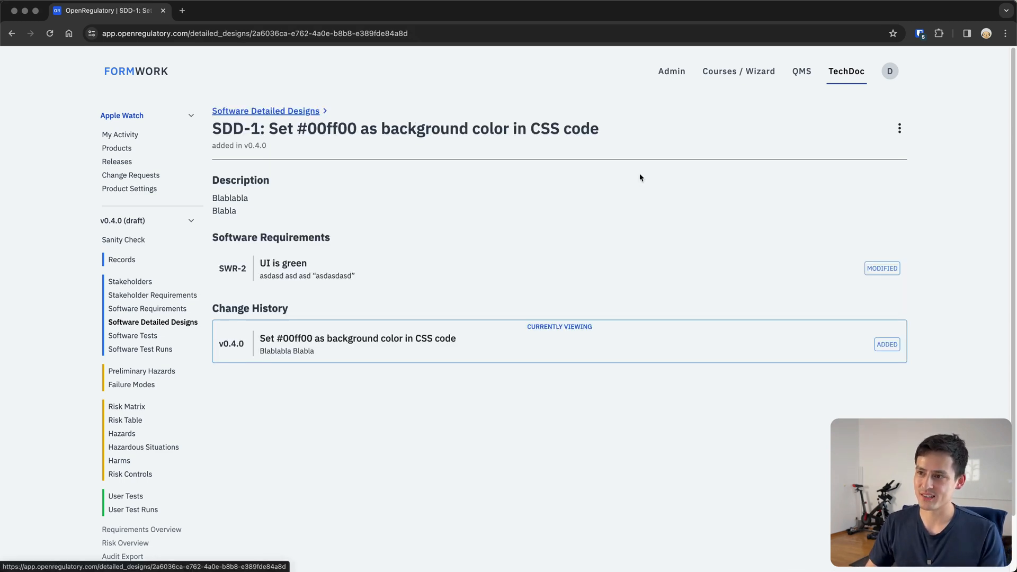
left_click(899, 129)
left_click(860, 151)
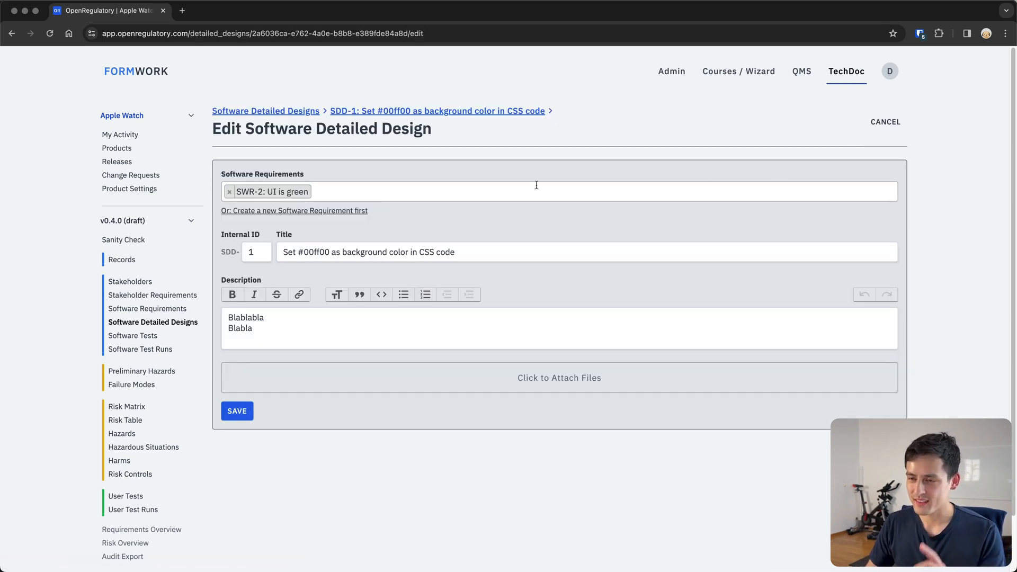
double_click(337, 252)
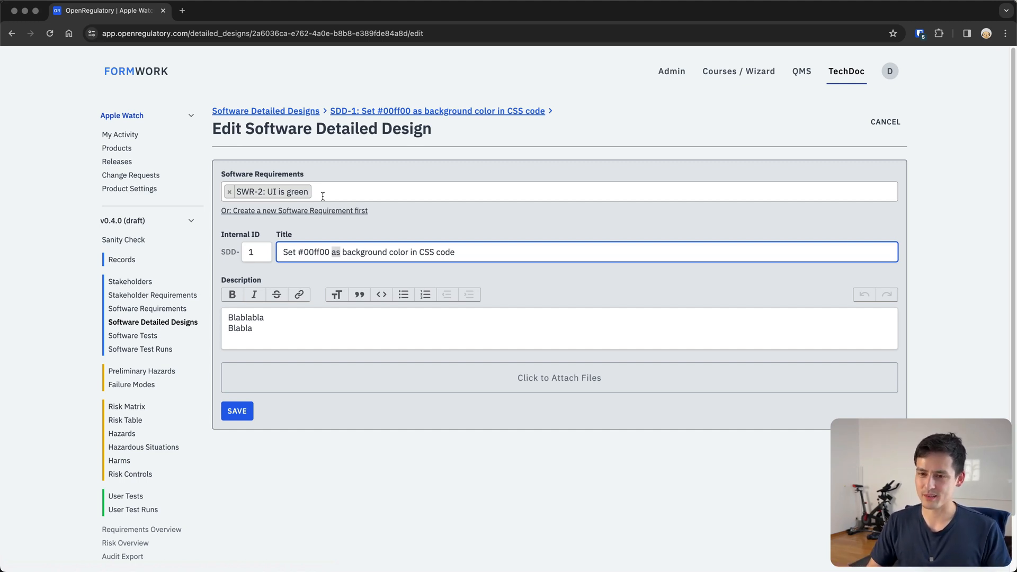
scroll(357, 331, "down", 1)
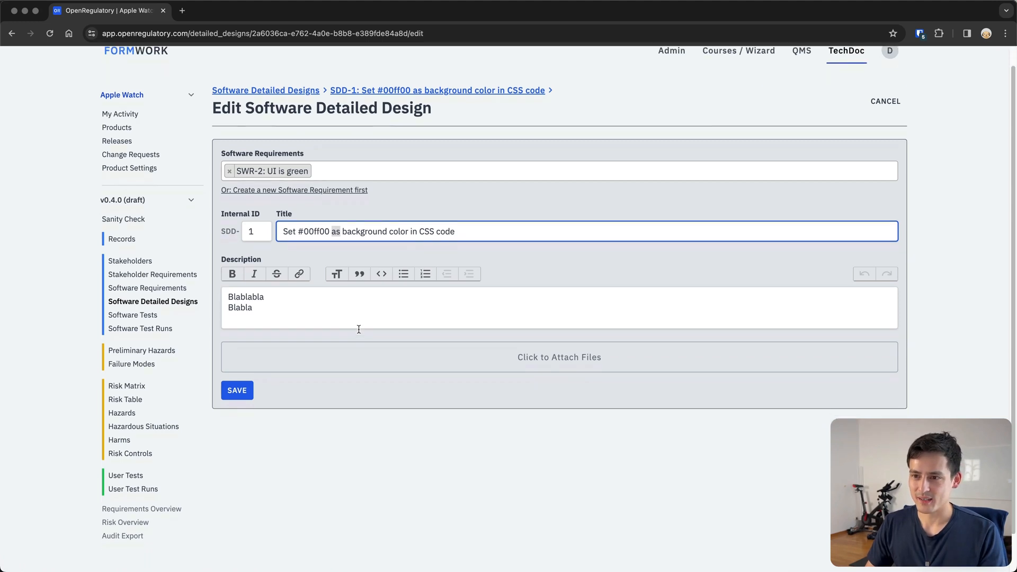
left_click(390, 306)
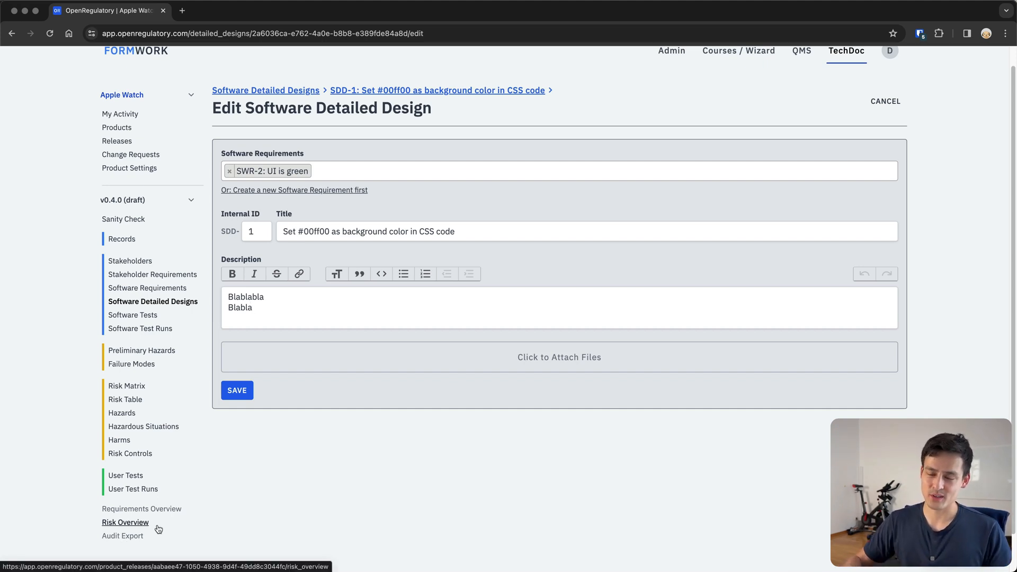
scroll(441, 454, "up", 1)
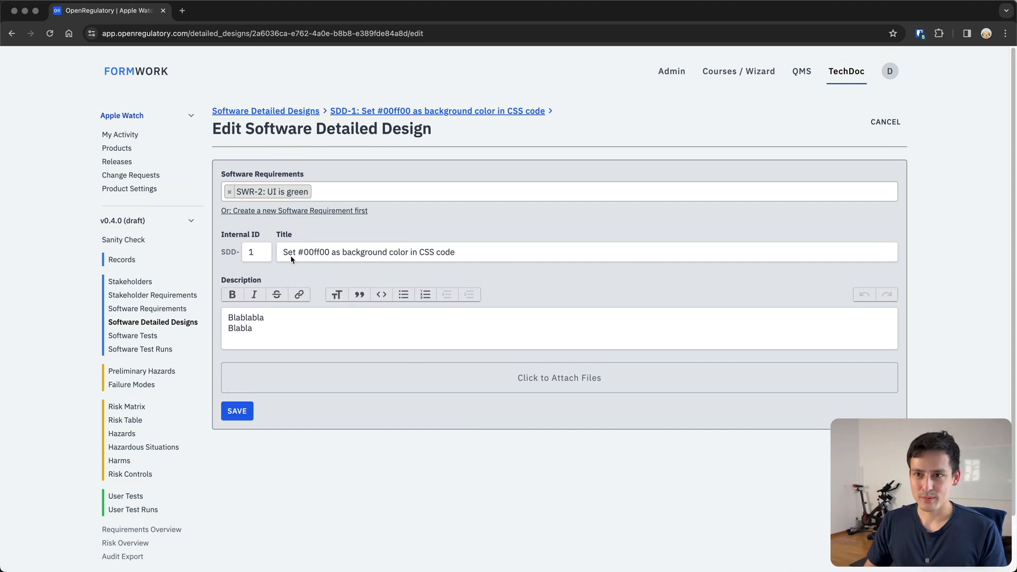
Open the Apple Watch product's details for editing and examine the IEC 62304 Software Safety Classification setting
left_click(151, 191)
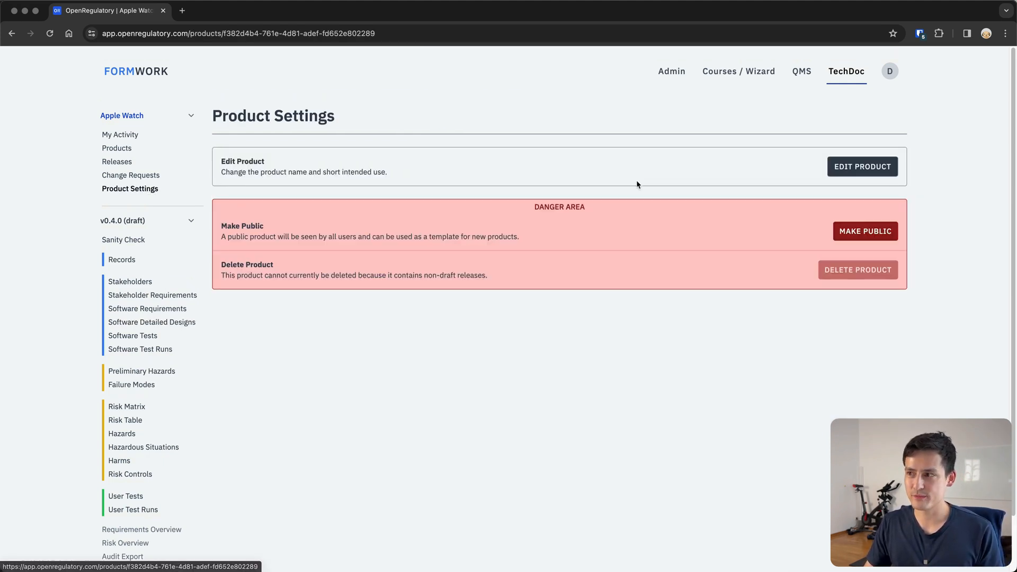
left_click(852, 169)
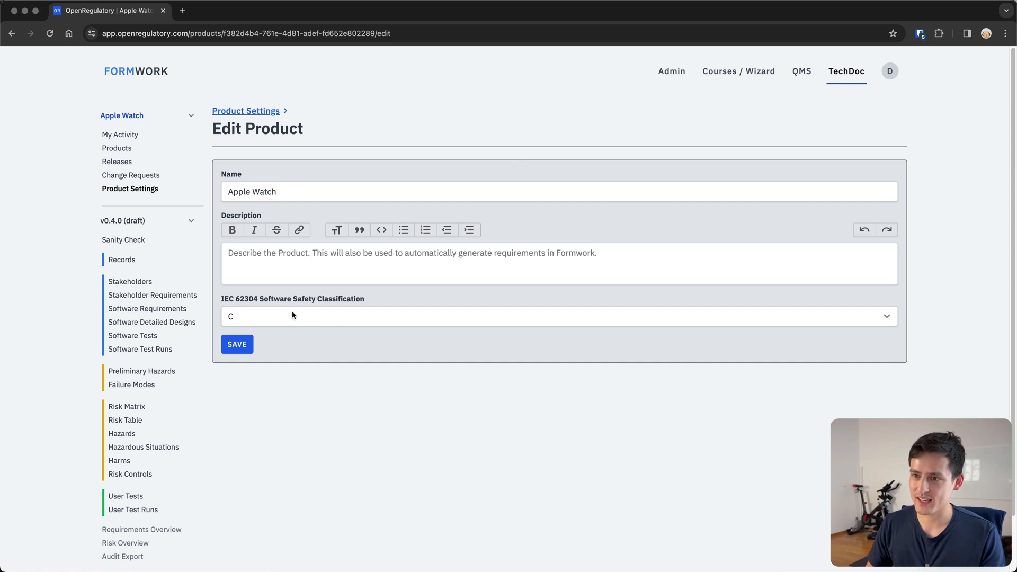
left_click_drag(222, 299, 366, 299)
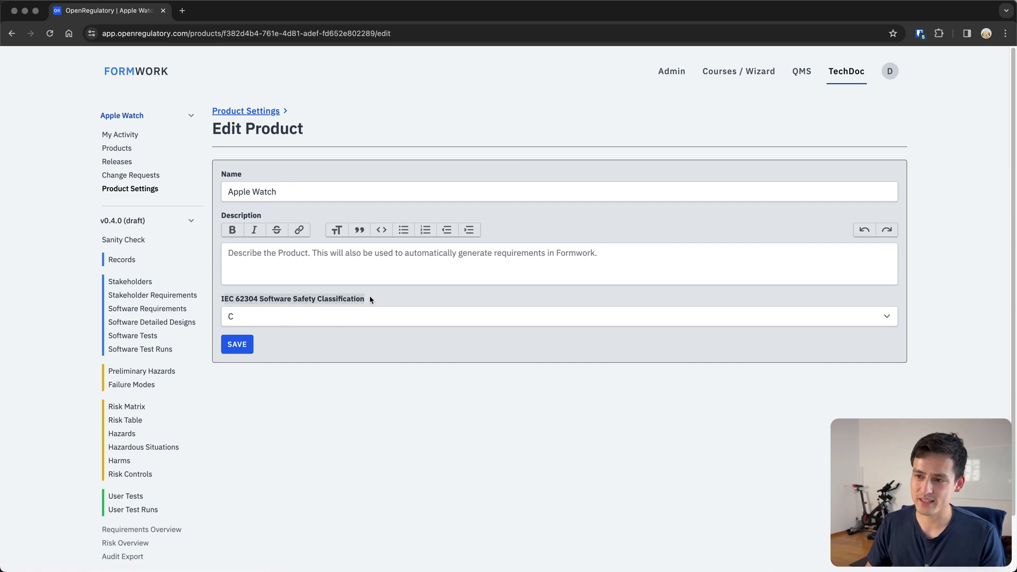
left_click(379, 300)
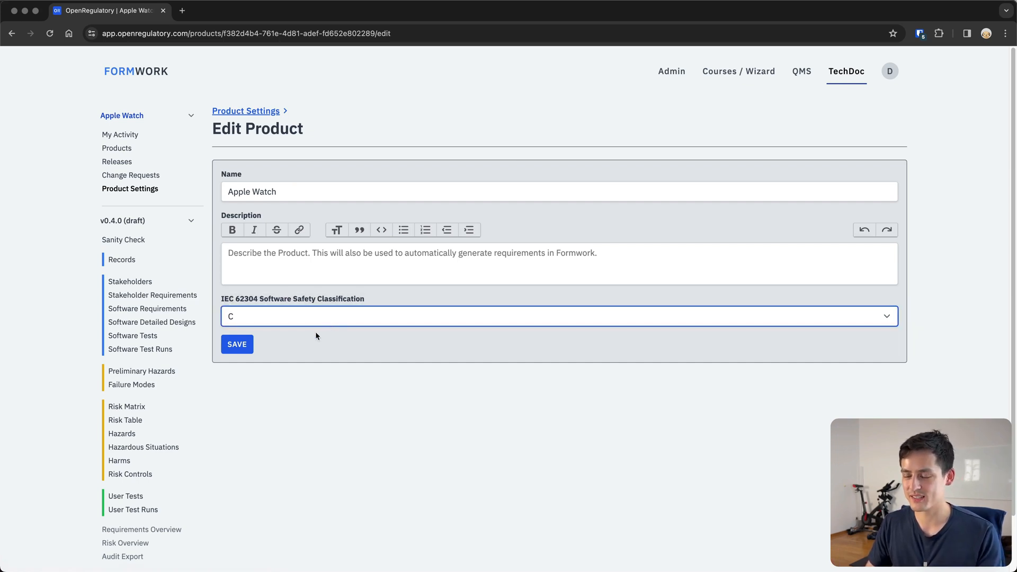
Set the product's IEC 62304 Software Safety Classification to B and save the product
left_click(269, 320)
left_click(272, 320)
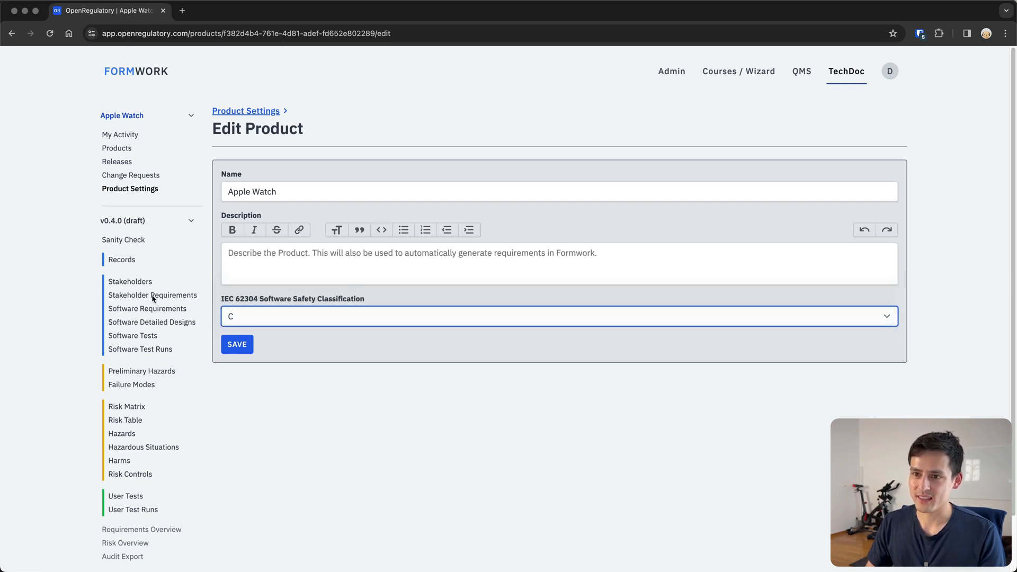
left_click(243, 320)
left_click(242, 320)
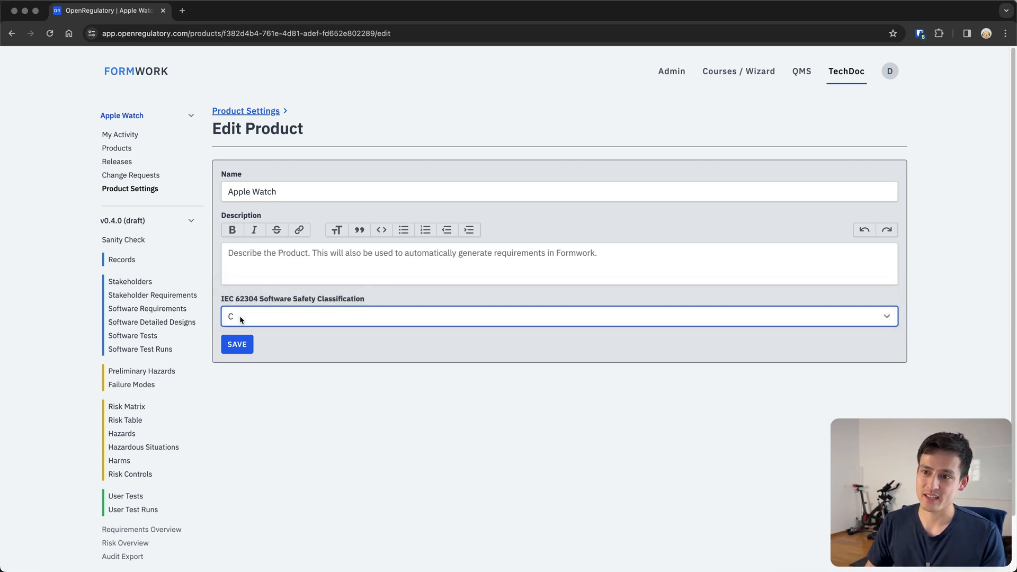
left_click(241, 320)
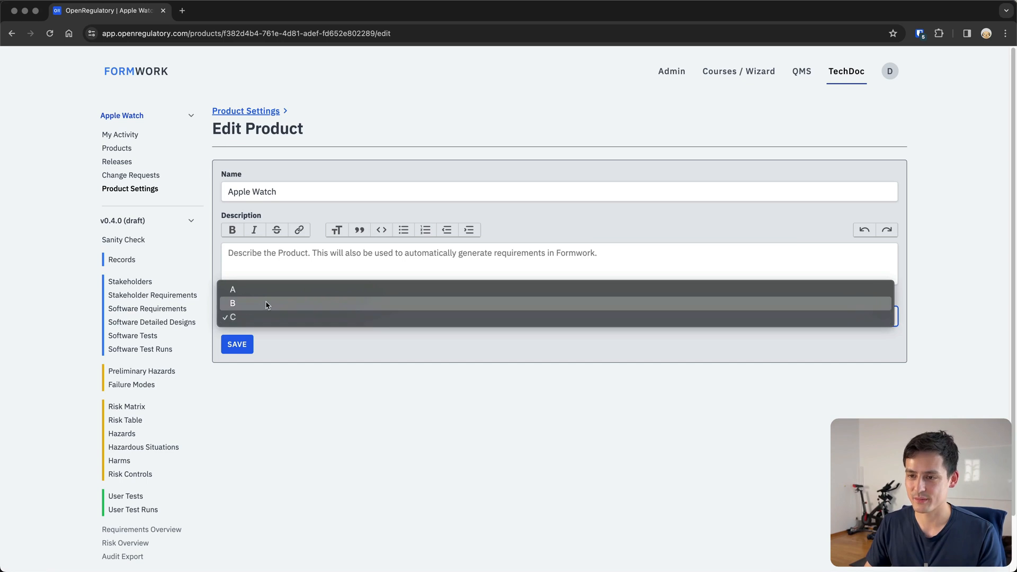
left_click(272, 306)
left_click(237, 345)
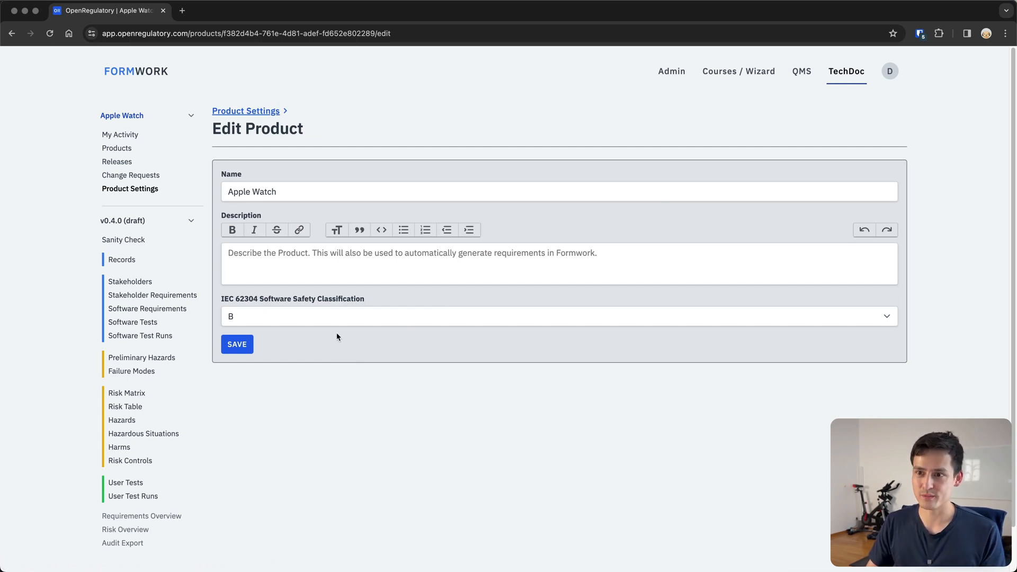
Set the product's IEC 62304 Software Safety Classification back to C and save the product
left_click(311, 317)
left_click(281, 324)
left_click(281, 324)
left_click(271, 333)
left_click(239, 345)
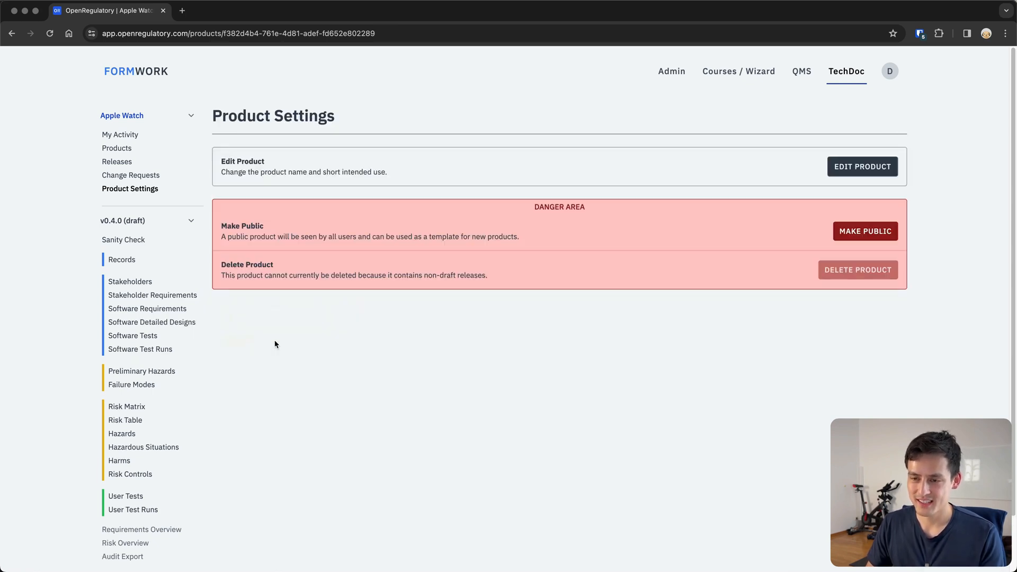